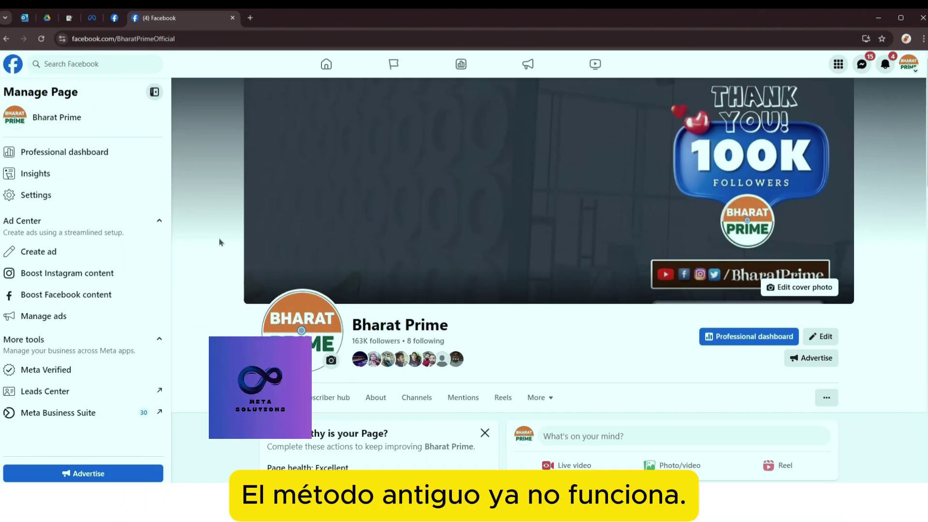
- Bring up the Page Status screen showing the Page at risk with three Community Standards violations
{"action": "left_click", "coordinate": [41, 196]}
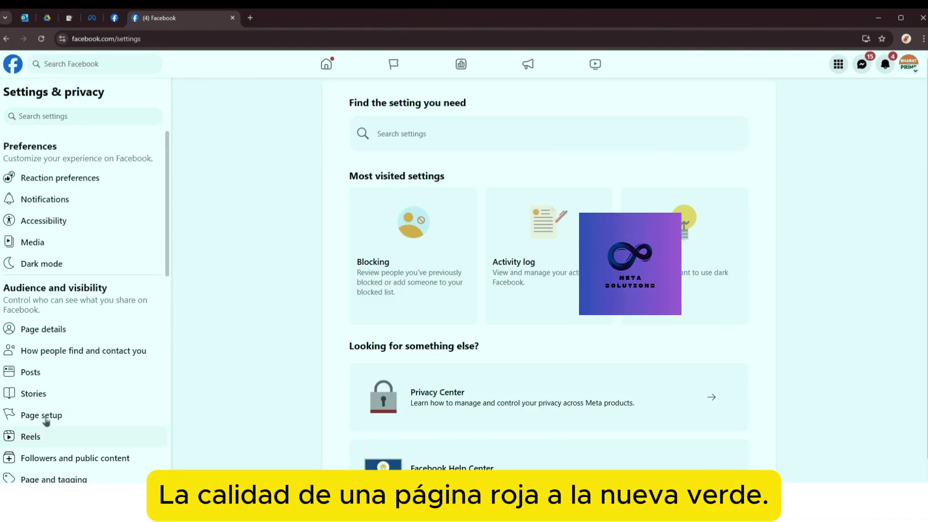
{"action": "left_click", "coordinate": [79, 420]}
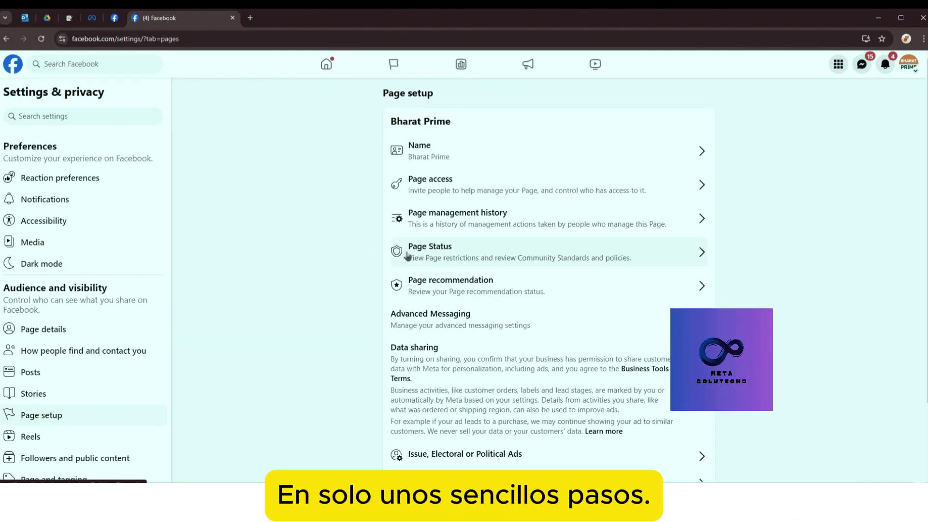
{"action": "left_click", "coordinate": [440, 247]}
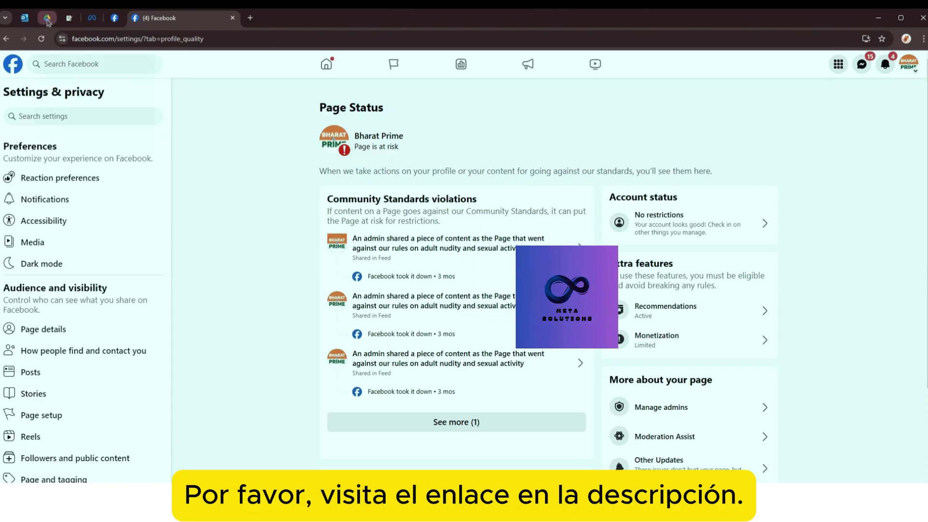
{"action": "left_click", "coordinate": [47, 18]}
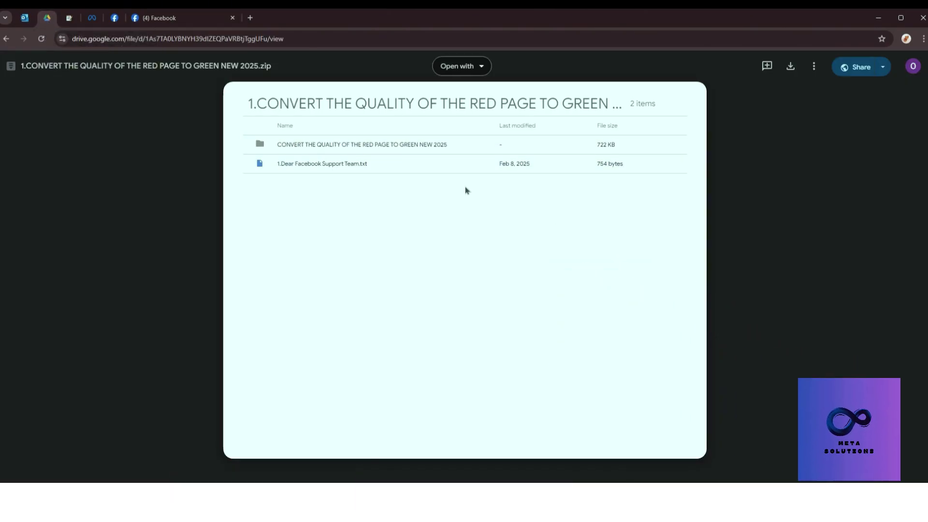
- Download '1.CONVERT THE QUALITY OF THE RED PAGE TO GREEN NEW 2025.zip' (189 KB) from Google Drive
{"action": "left_click", "coordinate": [790, 67]}
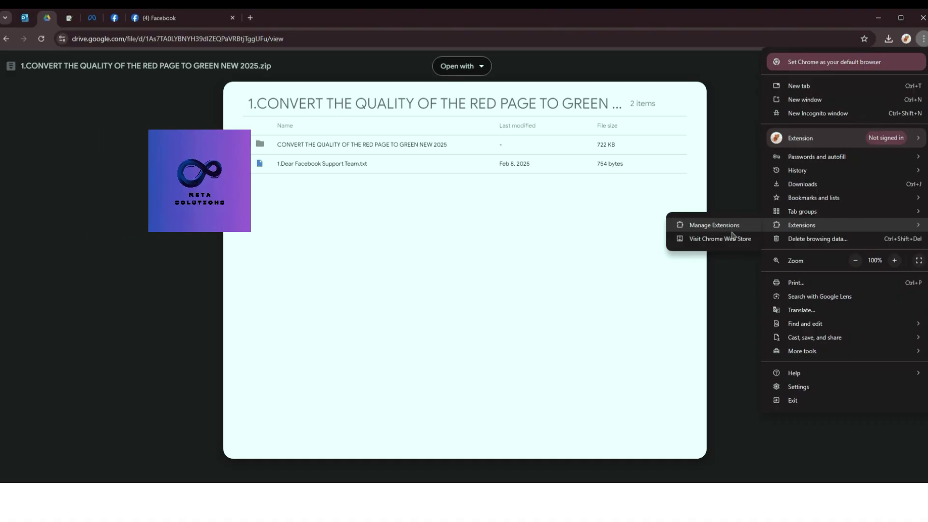
- Go to Manage Extensions and switch Developer mode on so Load unpacked appears
{"action": "left_click", "coordinate": [704, 233]}
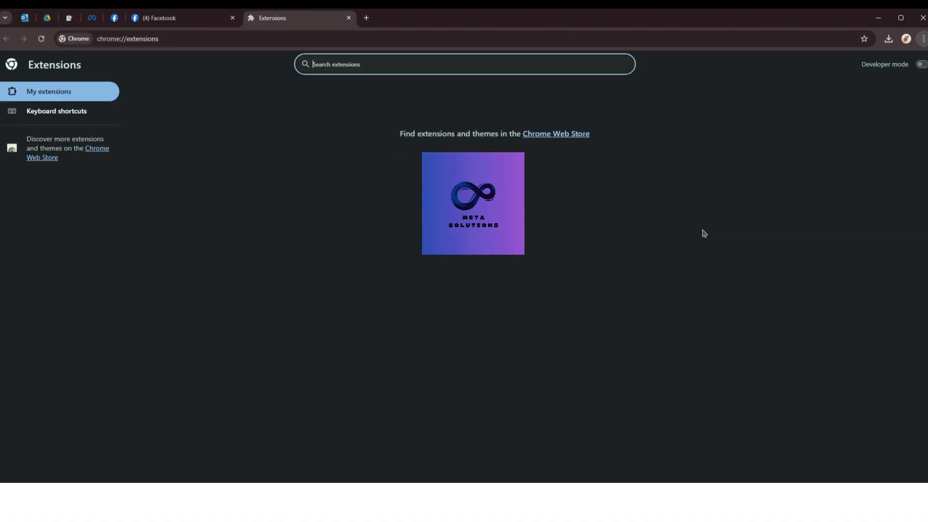
{"action": "left_click_drag", "start_coordinate": [862, 65], "coordinate": [907, 65]}
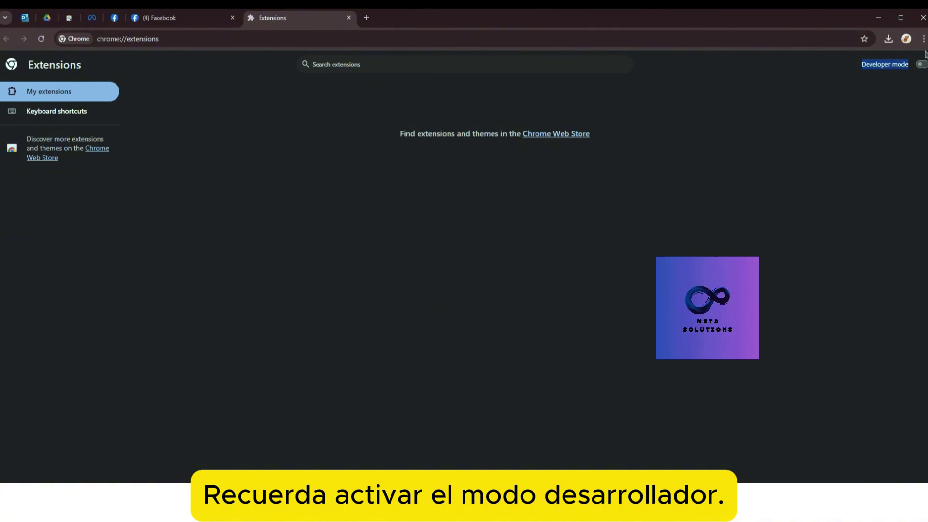
{"action": "left_click", "coordinate": [920, 65]}
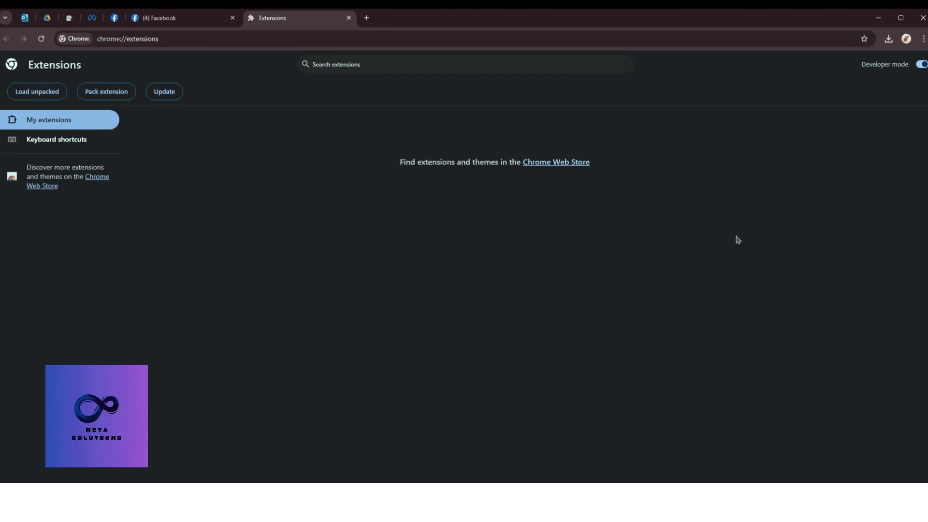
- Locate the downloaded zip in Downloads and extract it there with WinRAR's Extract Here
{"action": "left_click", "coordinate": [889, 40]}
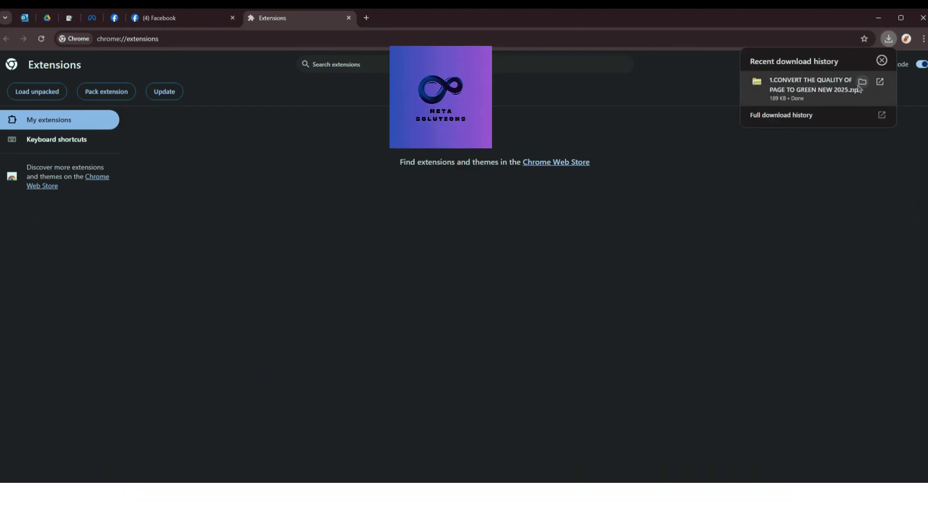
{"action": "left_click", "coordinate": [862, 82]}
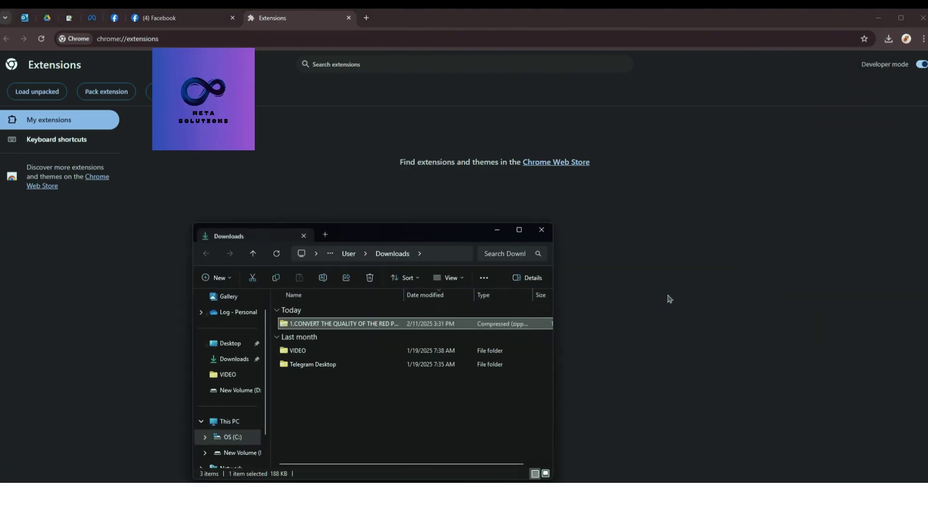
{"action": "right_click", "coordinate": [333, 325]}
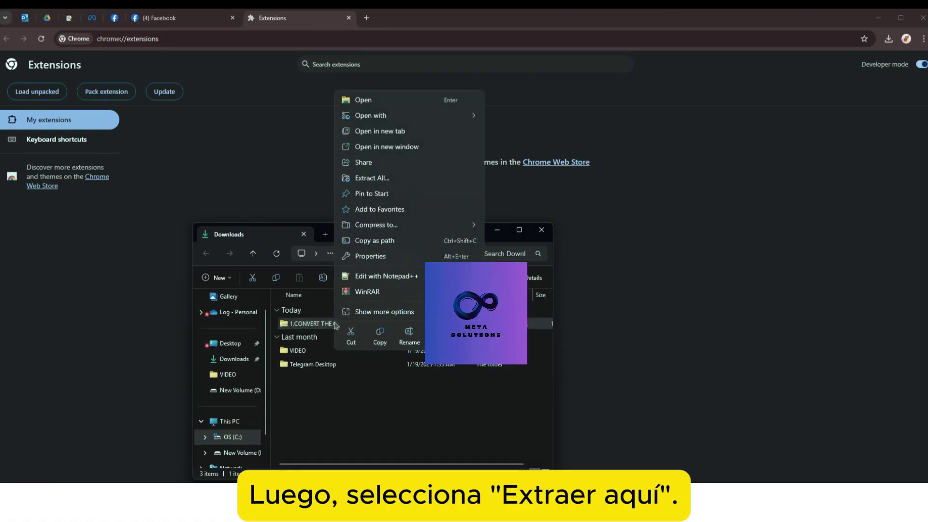
{"action": "mouse_move", "coordinate": [396, 292]}
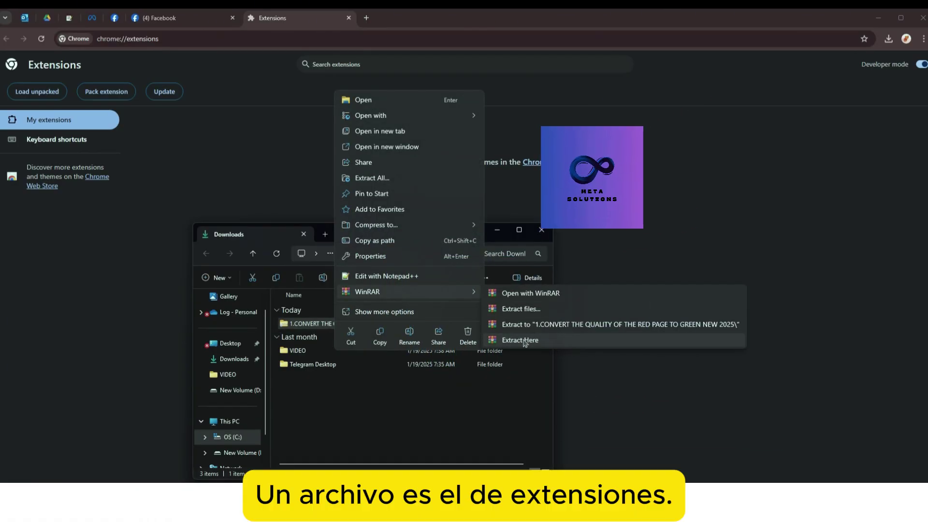
{"action": "left_click", "coordinate": [522, 341]}
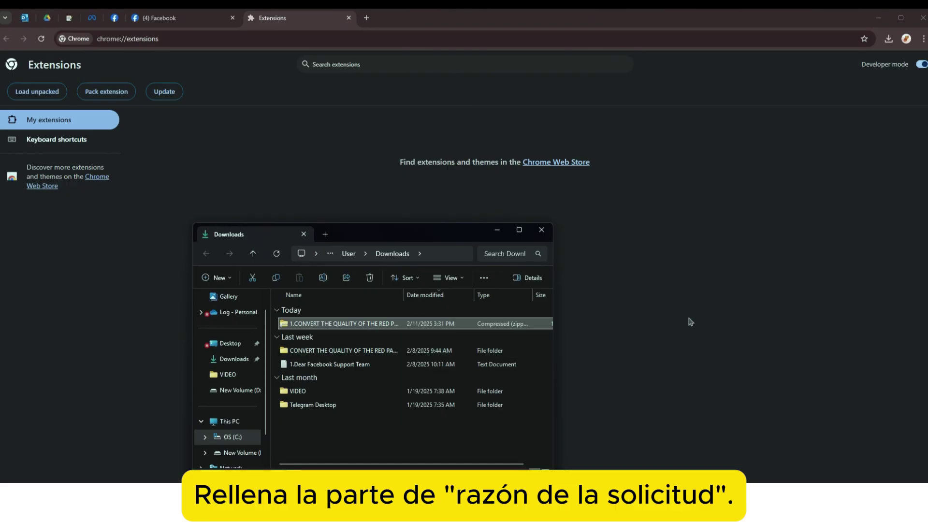
- Drop the extracted CONVERT folder onto chrome://extensions to install version 0.0.1, enabled
{"action": "left_click_drag", "start_coordinate": [360, 356], "coordinate": [627, 230]}
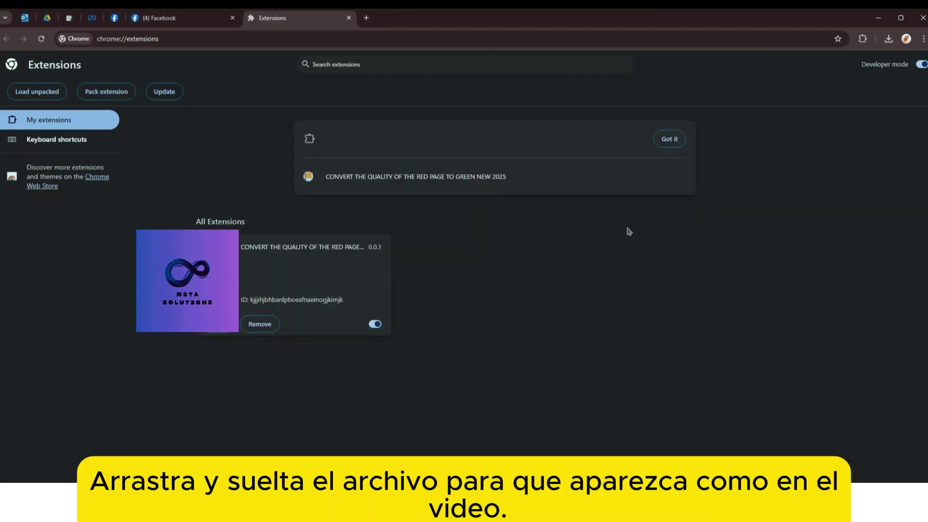
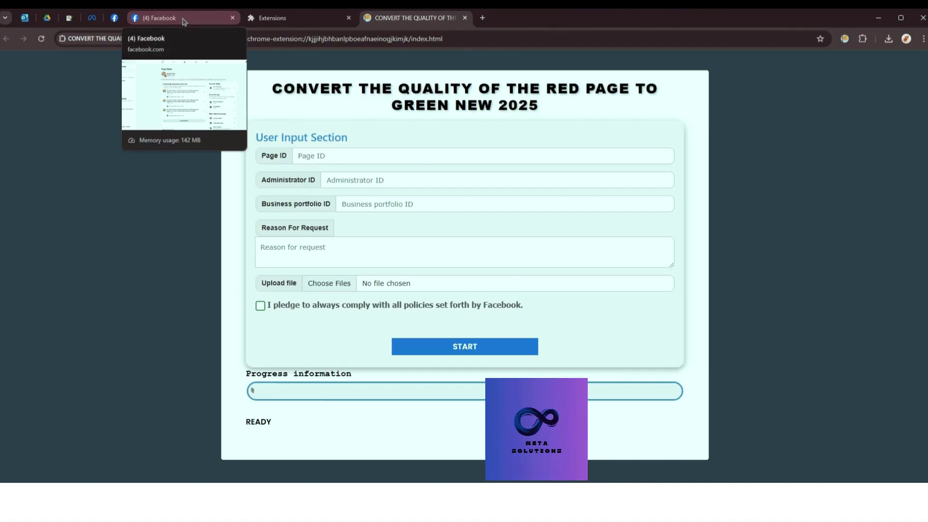
- Switch from the extension tab back to the '(4) Facebook' Page Status tab
{"action": "left_click", "coordinate": [183, 20]}
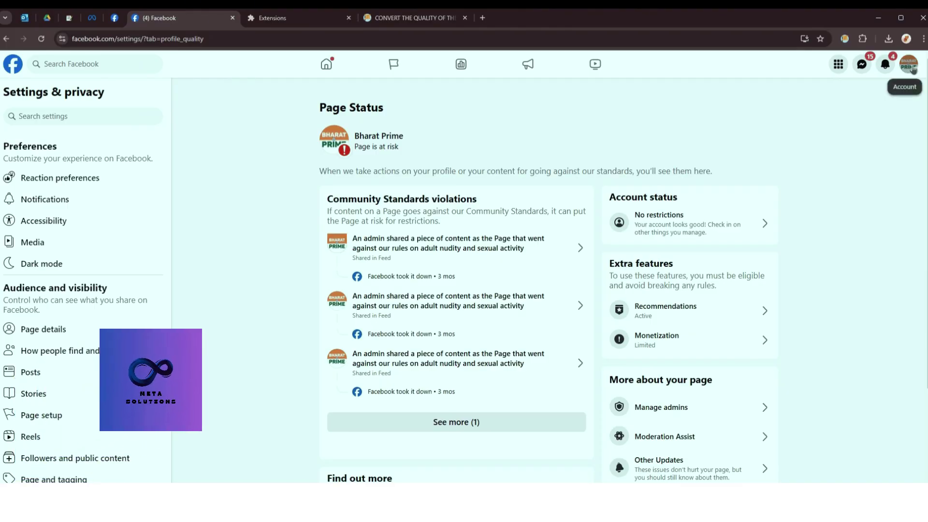
- Open the Bharat Prime Page from the profiles list in a new tab and switch to it
{"action": "left_click", "coordinate": [908, 65]}
{"action": "right_click", "coordinate": [832, 95]}
{"action": "left_click", "coordinate": [791, 112]}
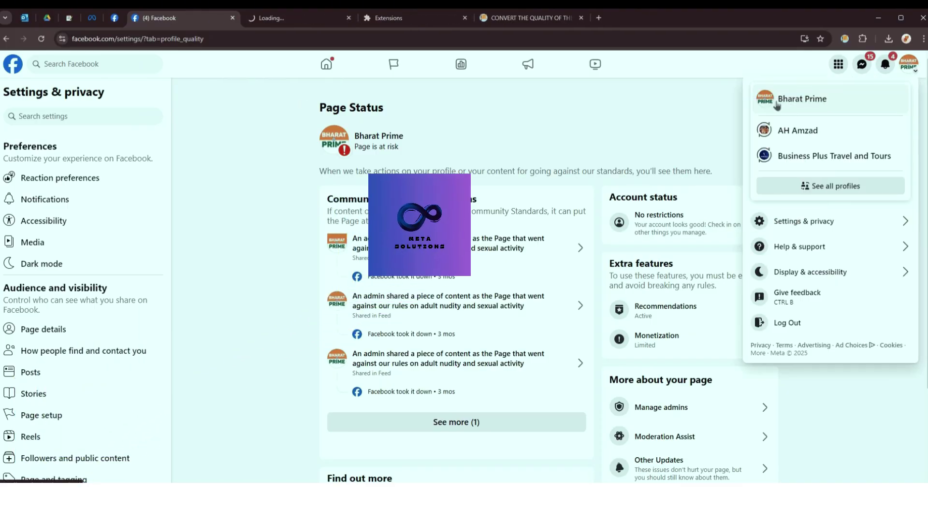
{"action": "left_click", "coordinate": [258, 126]}
{"action": "left_click", "coordinate": [297, 18]}
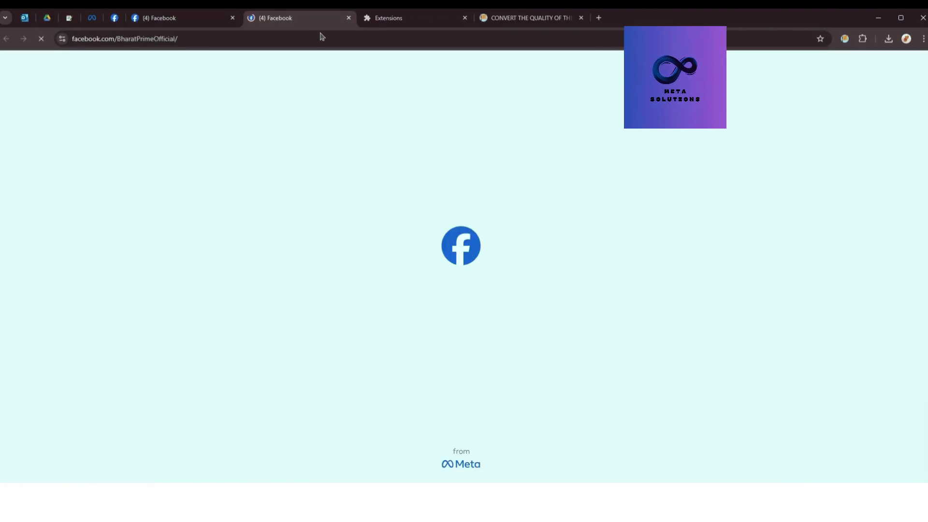
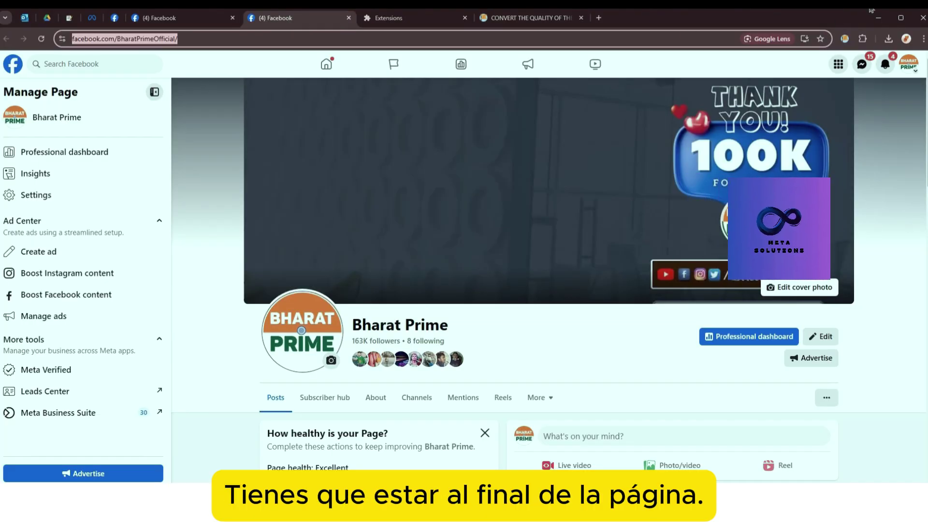
- Look up the administrator's profile ID via the page's linked profiles and profile tab, then return to the extension form
{"action": "left_click", "coordinate": [903, 65]}
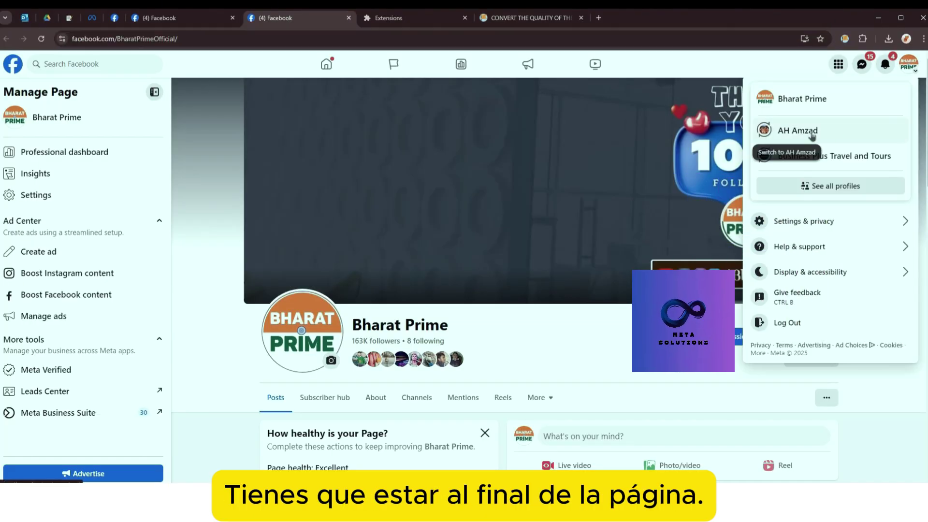
{"action": "left_click", "coordinate": [190, 122]}
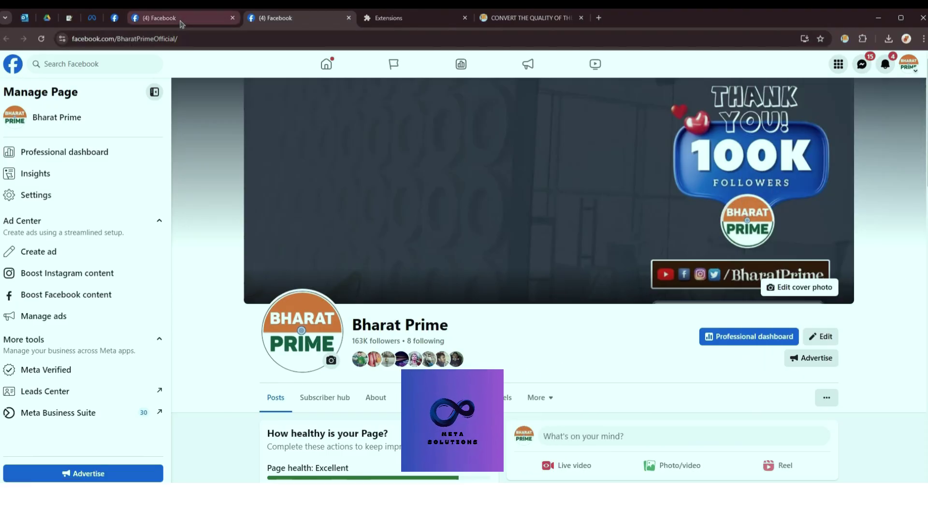
{"action": "left_click", "coordinate": [164, 18]}
{"action": "left_click", "coordinate": [114, 18]}
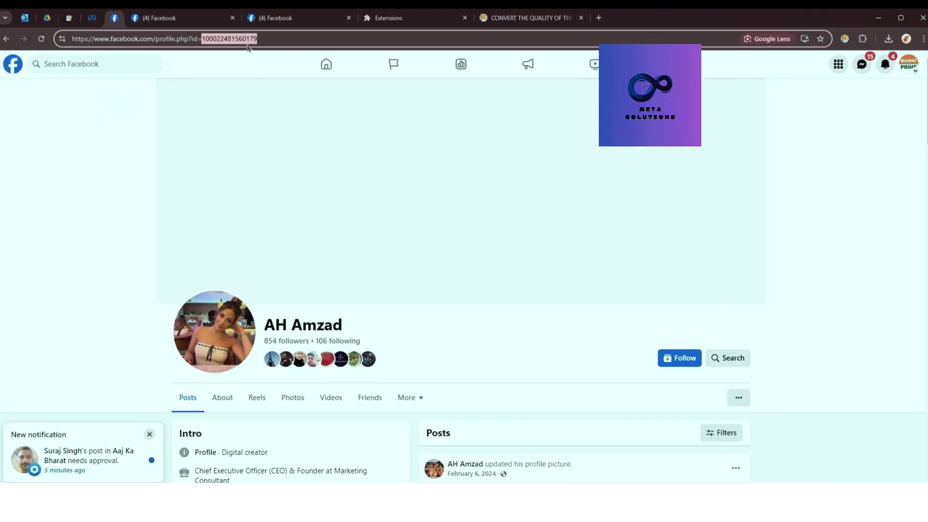
{"action": "left_click", "coordinate": [532, 20]}
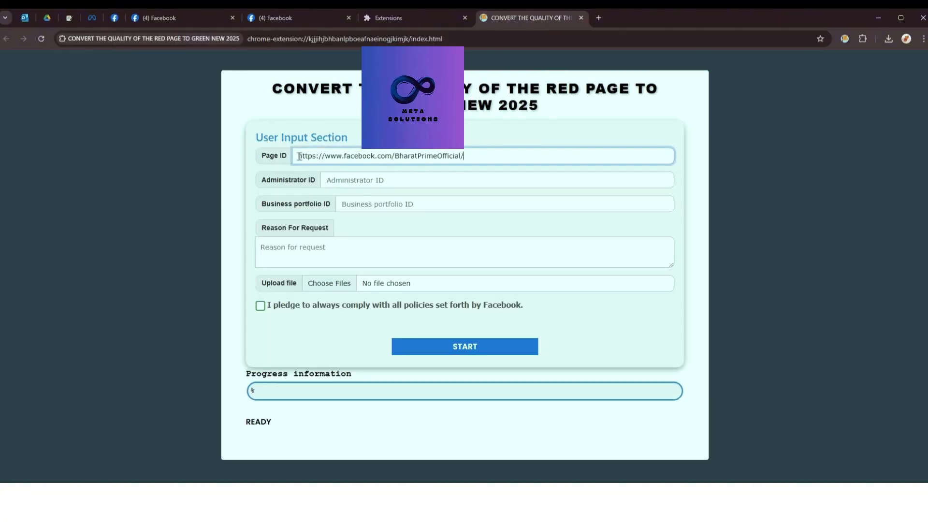
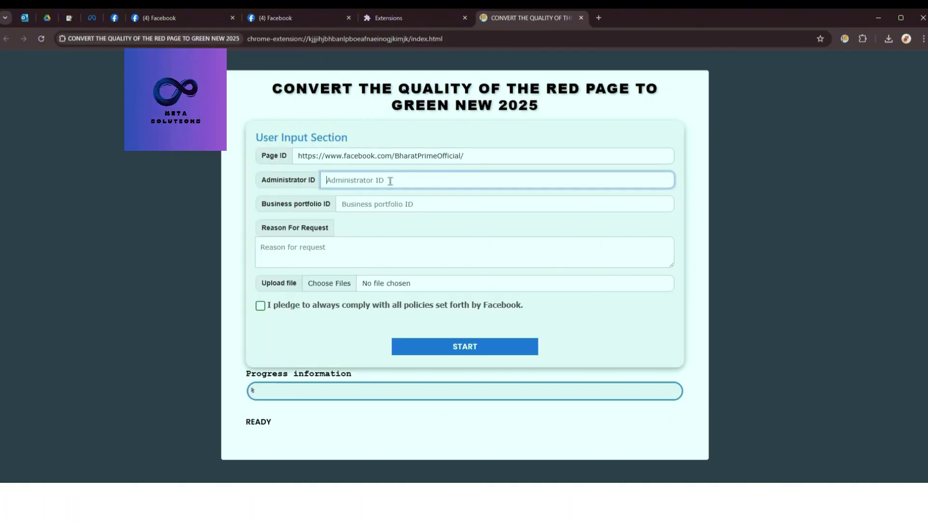
- Paste the administrator ID into the form's Administrator ID field, then go to Meta Business Pages settings
{"action": "key", "text": "ctrl+v"}
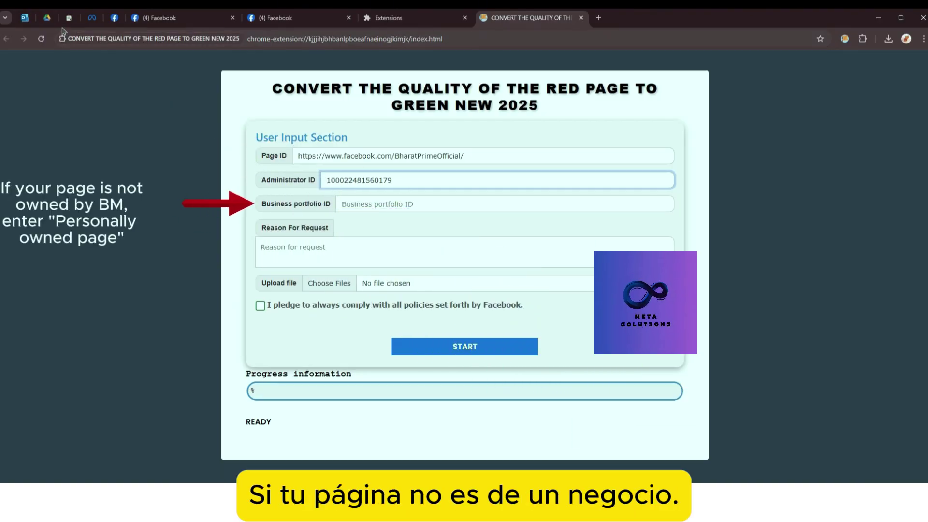
{"action": "left_click", "coordinate": [92, 18]}
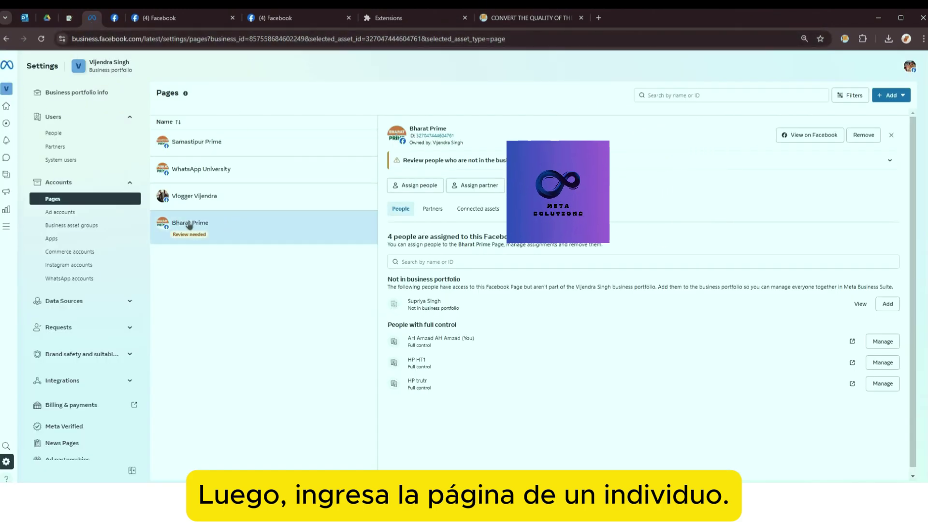
- Copy the business portfolio ID from Business portfolio info into the form's Business portfolio ID field
{"action": "left_click", "coordinate": [78, 135]}
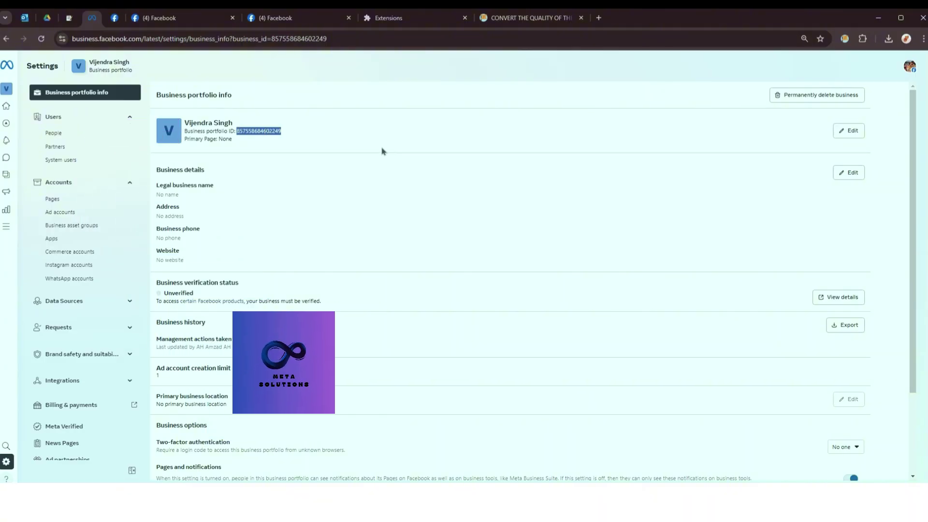
{"action": "left_click", "coordinate": [531, 19]}
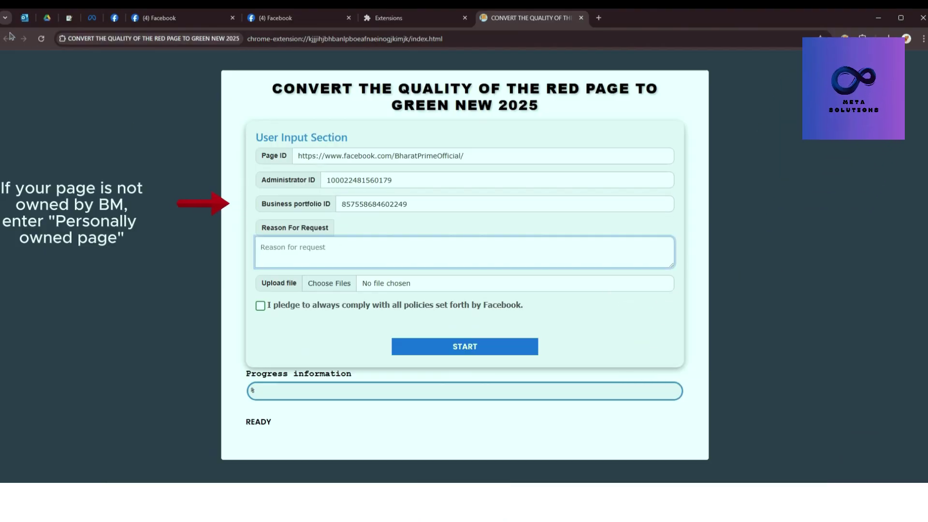
{"action": "left_click", "coordinate": [69, 17]}
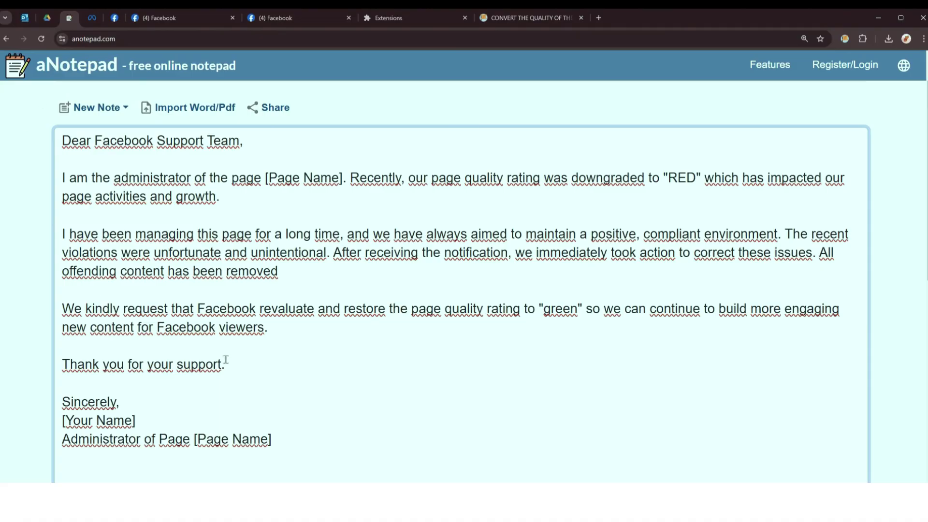
- Copy the whole aNotepad appeal letter into Reason For Request and enlarge the box to show it all
{"action": "key", "text": "ctrl+a"}
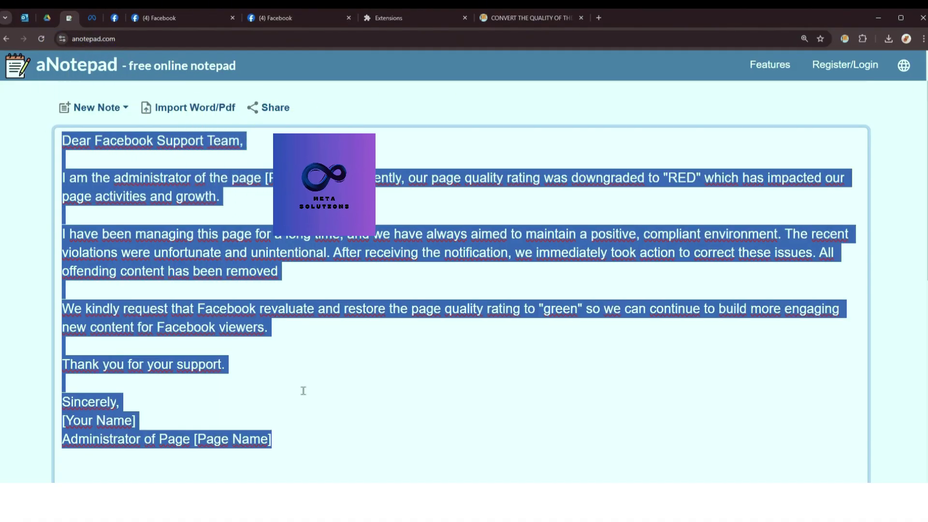
{"action": "left_click", "coordinate": [531, 18]}
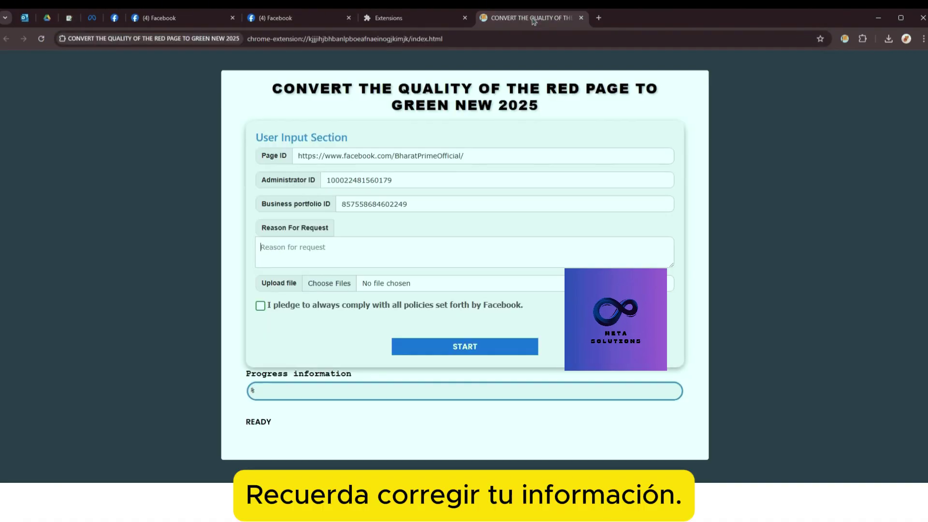
{"action": "key", "text": "ctrl+v"}
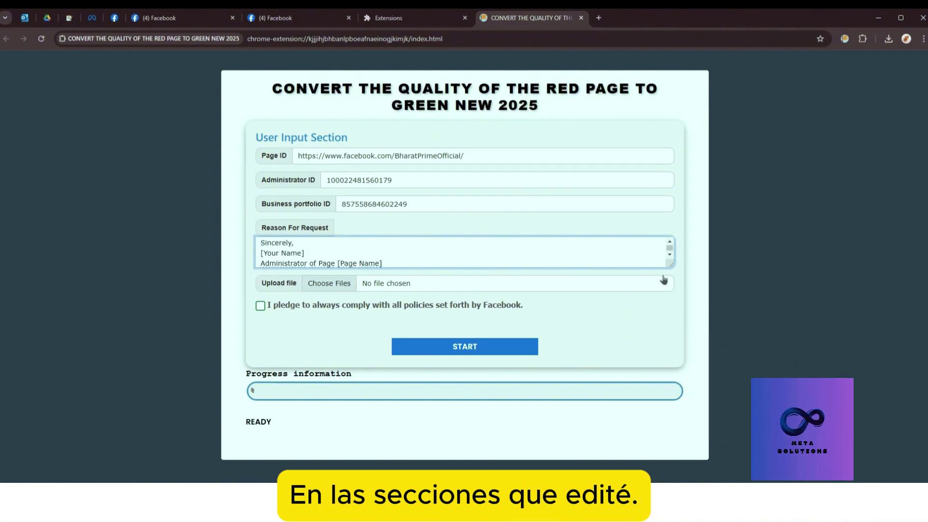
{"action": "left_click_drag", "start_coordinate": [668, 264], "coordinate": [653, 443]}
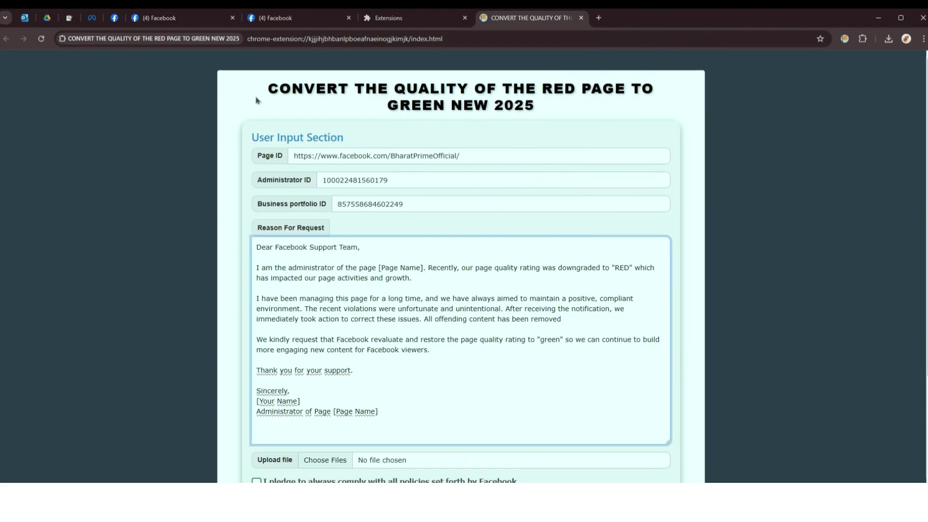
- Replace the letter's Page Name placeholder with 'Bharat Prime'
{"action": "left_click", "coordinate": [163, 18]}
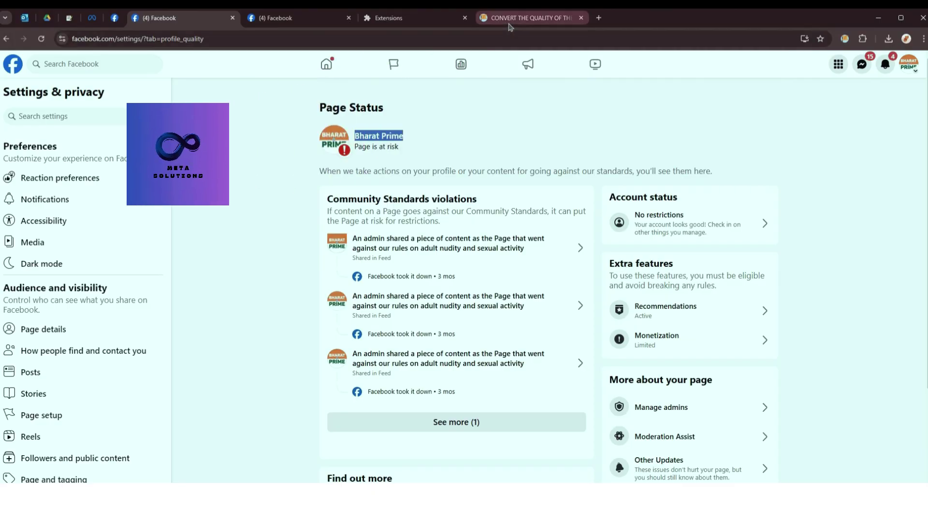
{"action": "left_click", "coordinate": [529, 18]}
{"action": "left_click_drag", "start_coordinate": [381, 267], "coordinate": [419, 267]}
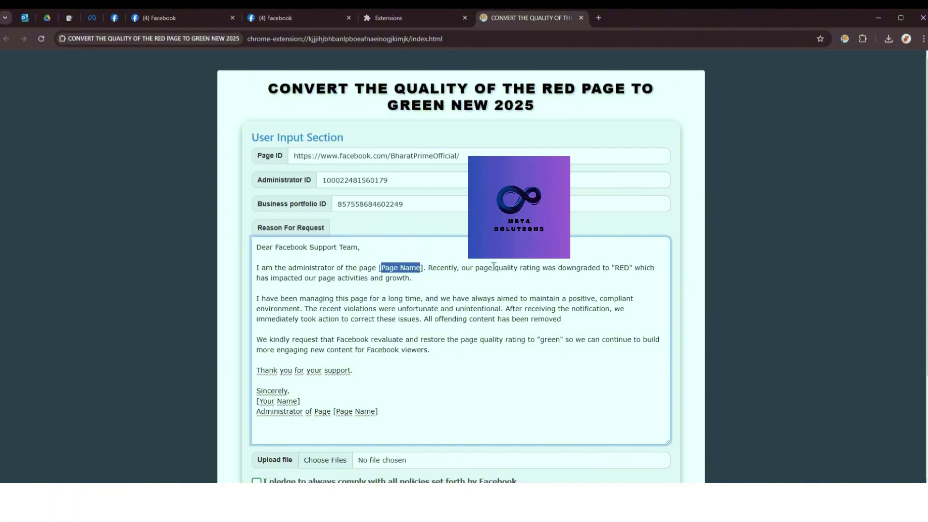
{"action": "type", "text": "Bharat Prime"}
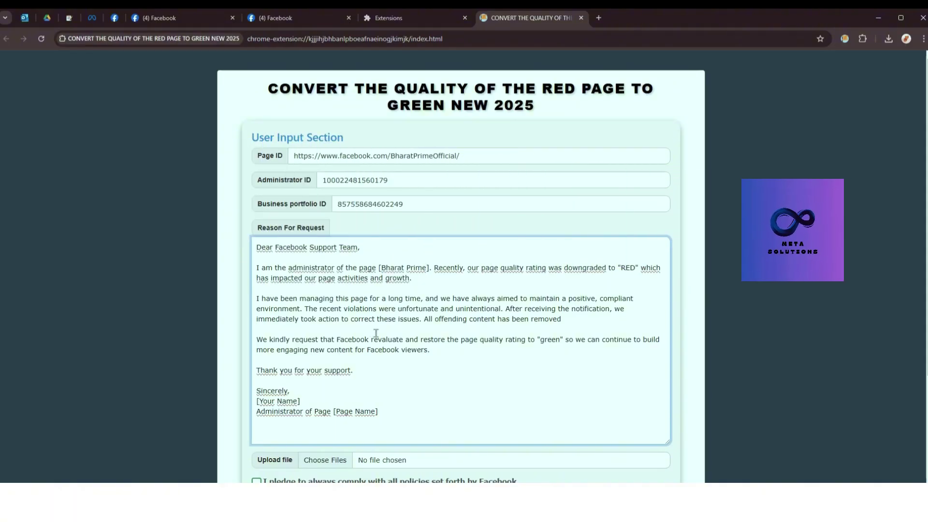
{"action": "scroll", "coordinate": [320, 327], "scroll_direction": "down", "scroll_amount": 2}
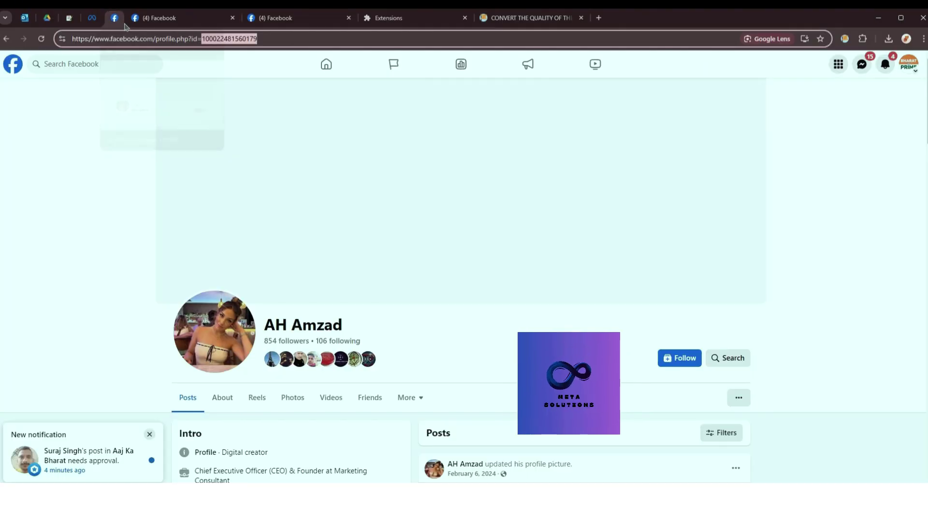
- Fill the signature's Your Name with the administrator's profile name and Page Name with 'Bharat Prime'
{"action": "key", "text": "ctrl+5"}
{"action": "left_click_drag", "start_coordinate": [264, 323], "coordinate": [352, 327]}
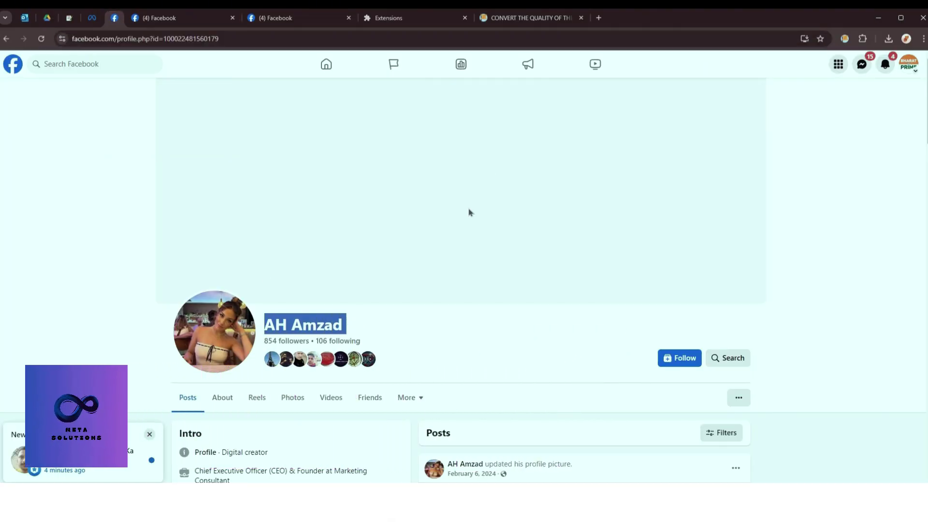
{"action": "left_click", "coordinate": [524, 19]}
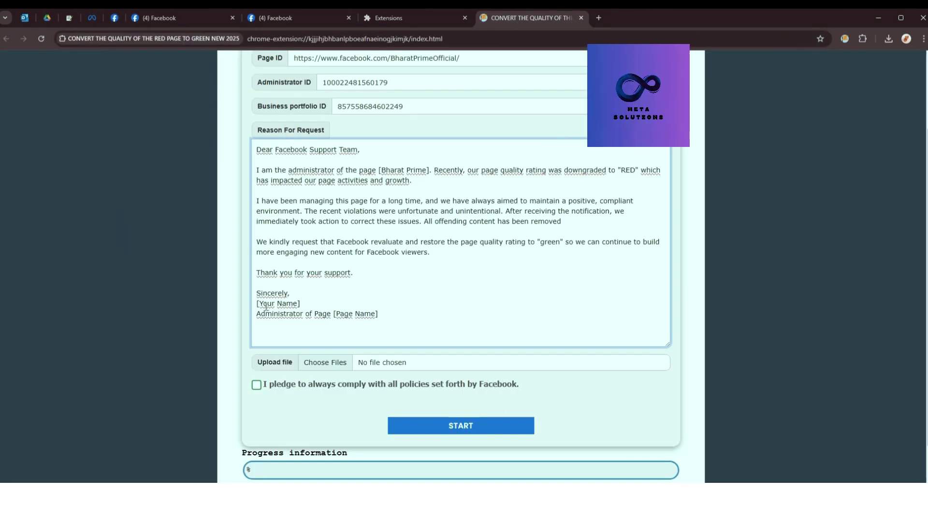
{"action": "left_click_drag", "start_coordinate": [260, 304], "coordinate": [297, 301]}
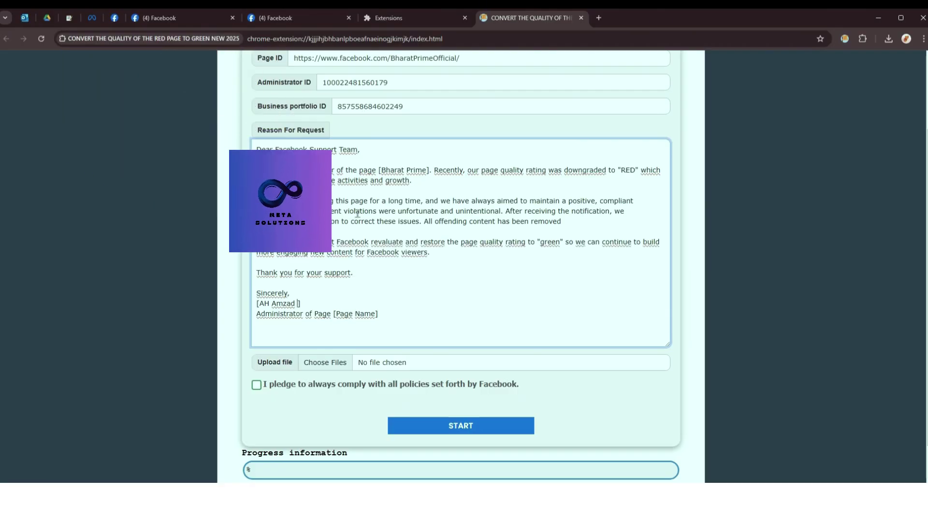
{"action": "left_click_drag", "start_coordinate": [380, 170], "coordinate": [427, 172]}
{"action": "key", "text": "ctrl+c"}
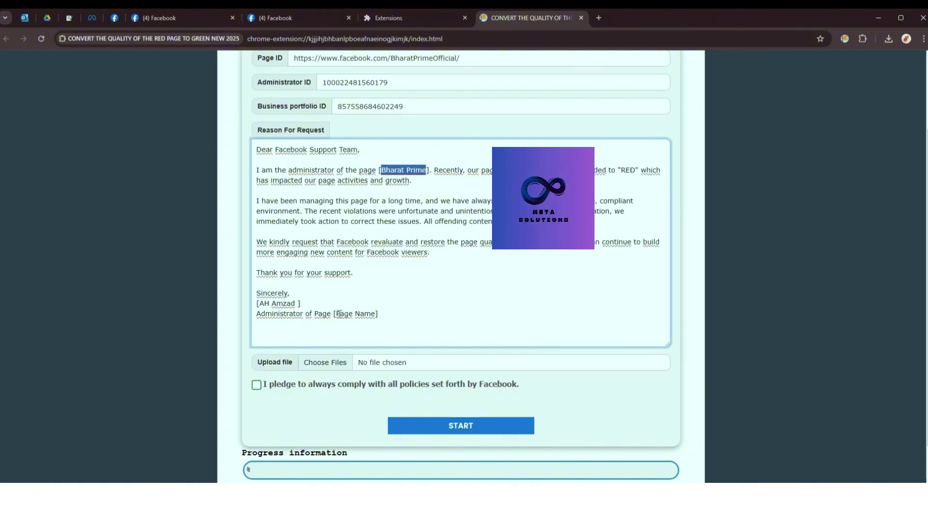
{"action": "left_click_drag", "start_coordinate": [336, 314], "coordinate": [381, 315]}
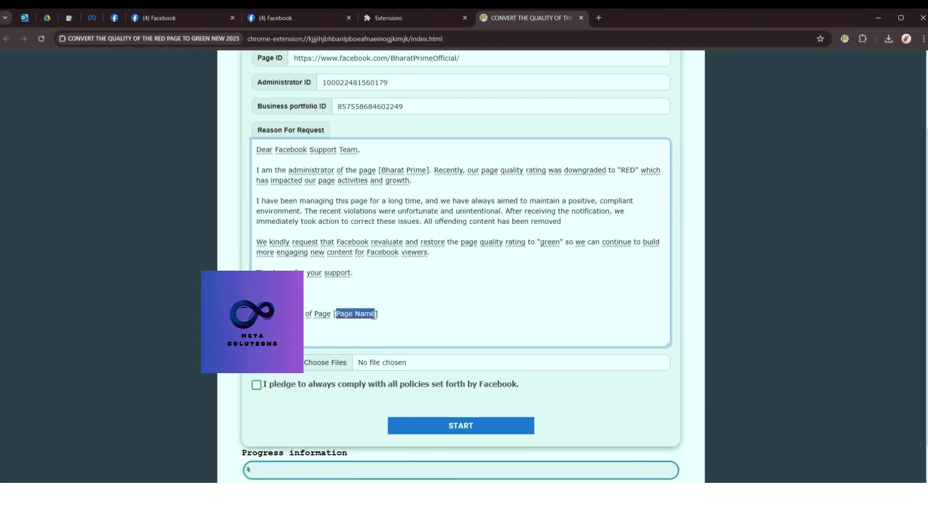
{"action": "key", "text": "ctrl+v"}
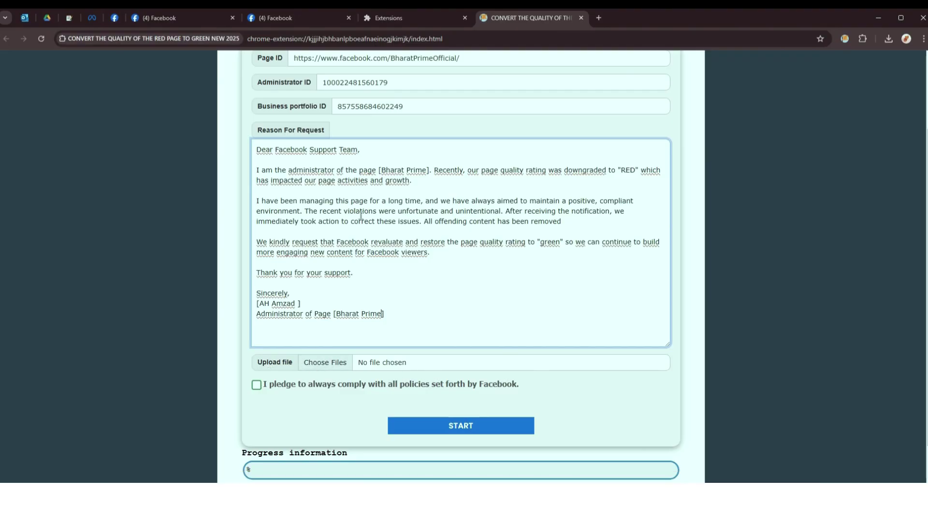
- Snip Bharat Prime's Facebook Page Status area and save it as a PNG in Downloads
{"action": "left_click", "coordinate": [183, 21]}
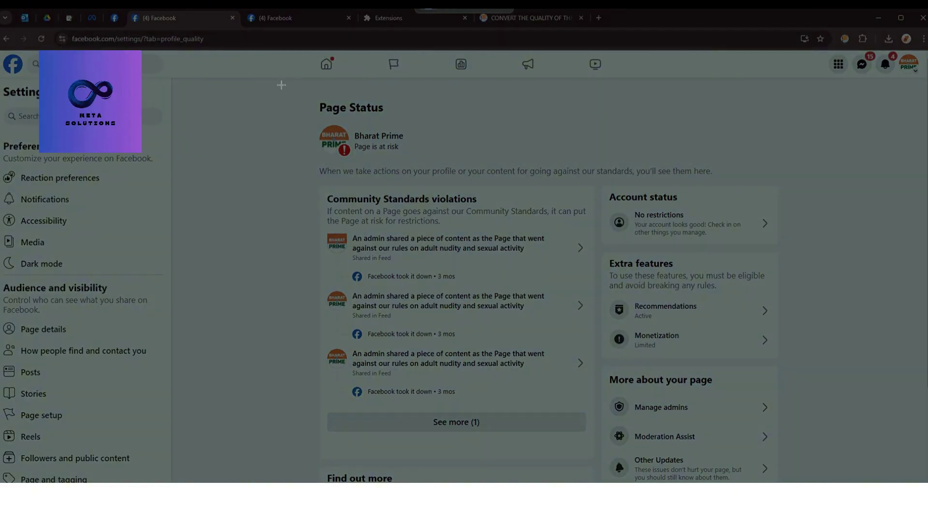
{"action": "left_click_drag", "start_coordinate": [281, 85], "coordinate": [790, 448]}
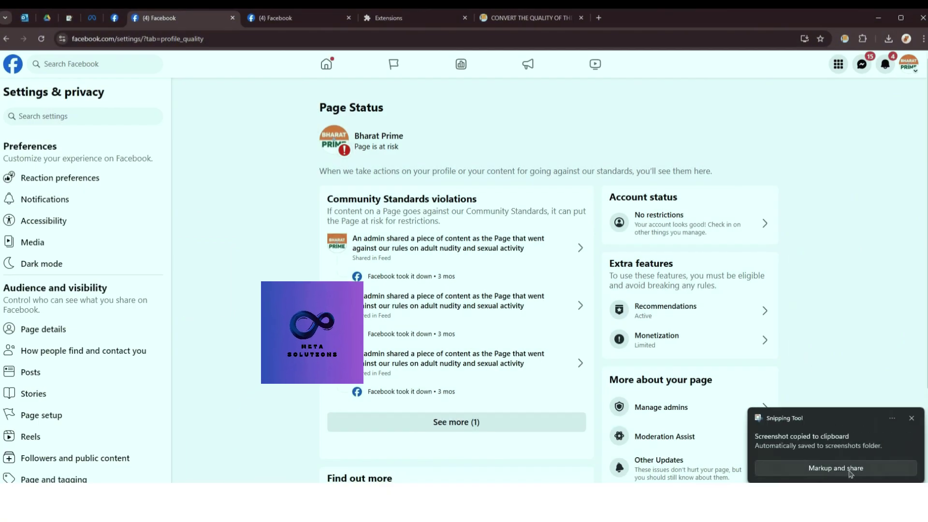
{"action": "left_click", "coordinate": [853, 466]}
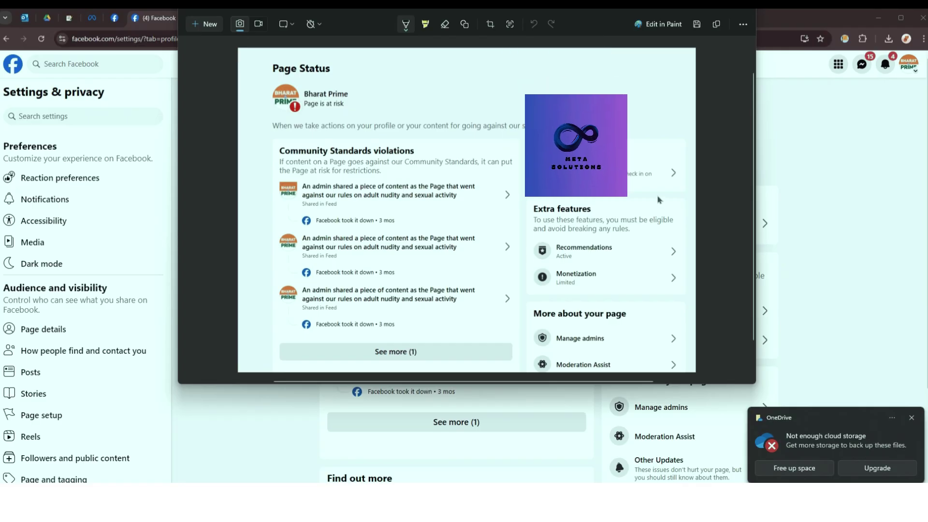
{"action": "left_click", "coordinate": [696, 25]}
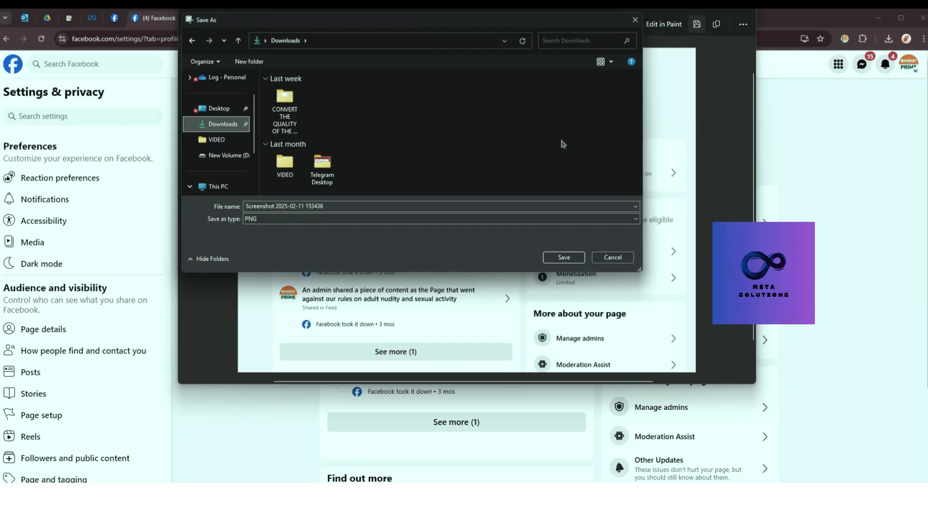
{"action": "left_click", "coordinate": [560, 257]}
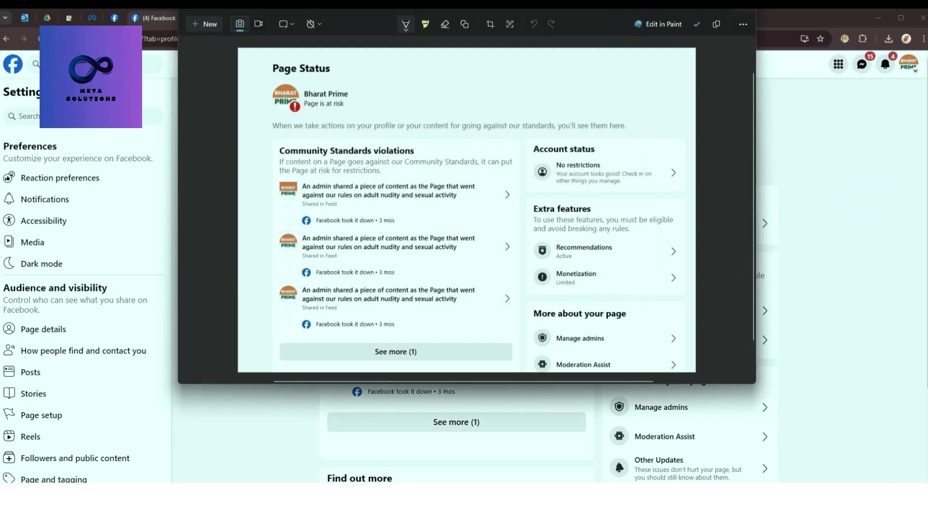
{"action": "left_click", "coordinate": [745, 9]}
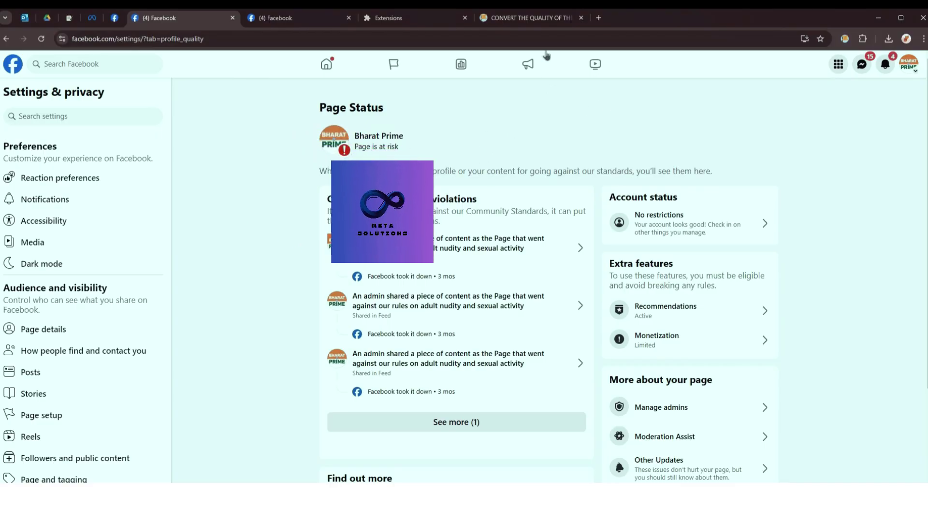
{"action": "left_click", "coordinate": [529, 18]}
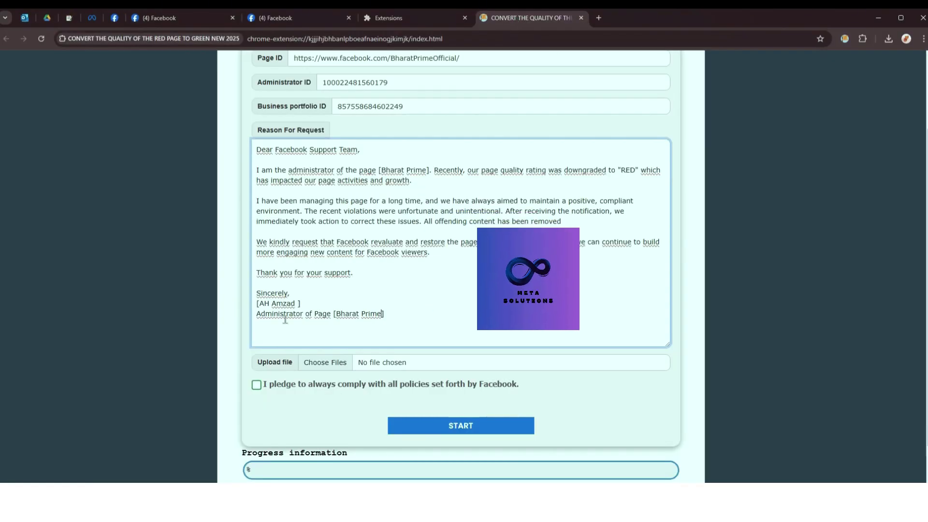
- Attach the Page Status screenshot from Downloads to the request form
{"action": "left_click", "coordinate": [309, 360]}
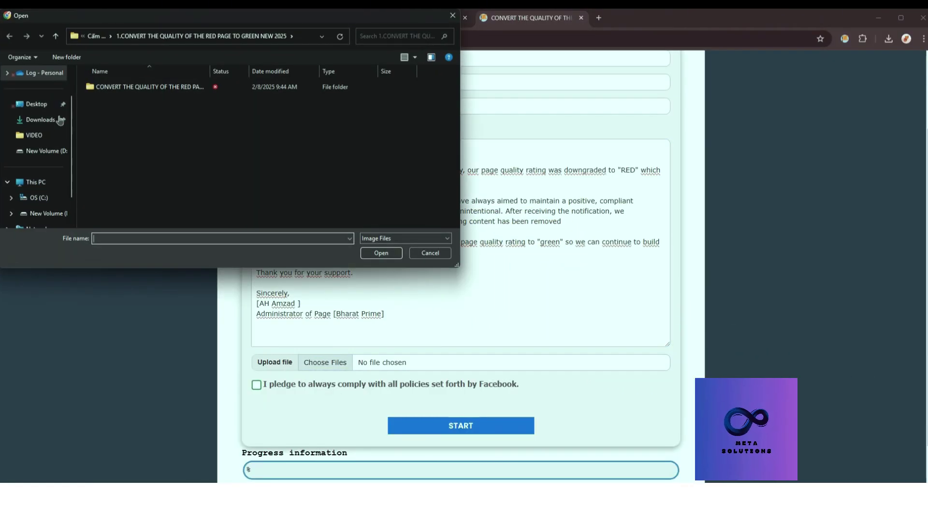
{"action": "left_click", "coordinate": [40, 120]}
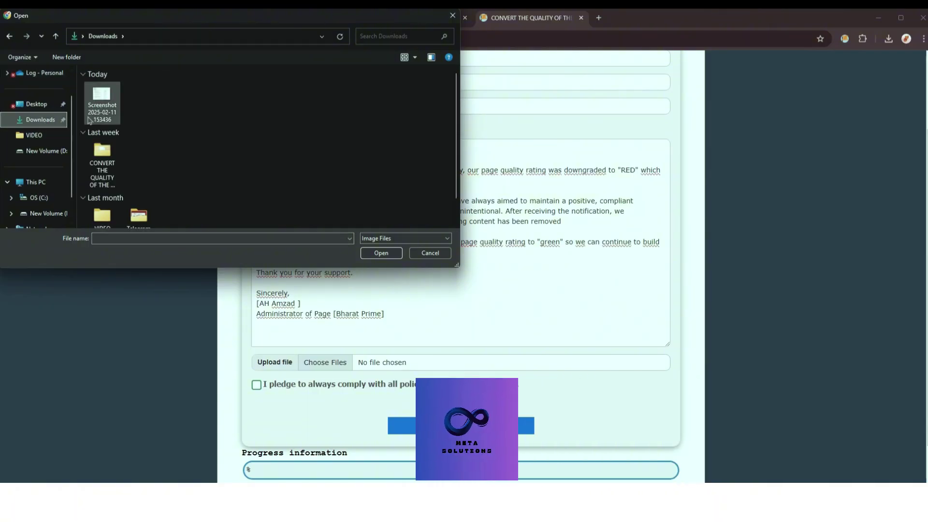
{"action": "left_click", "coordinate": [99, 103]}
{"action": "double_click", "coordinate": [99, 104]}
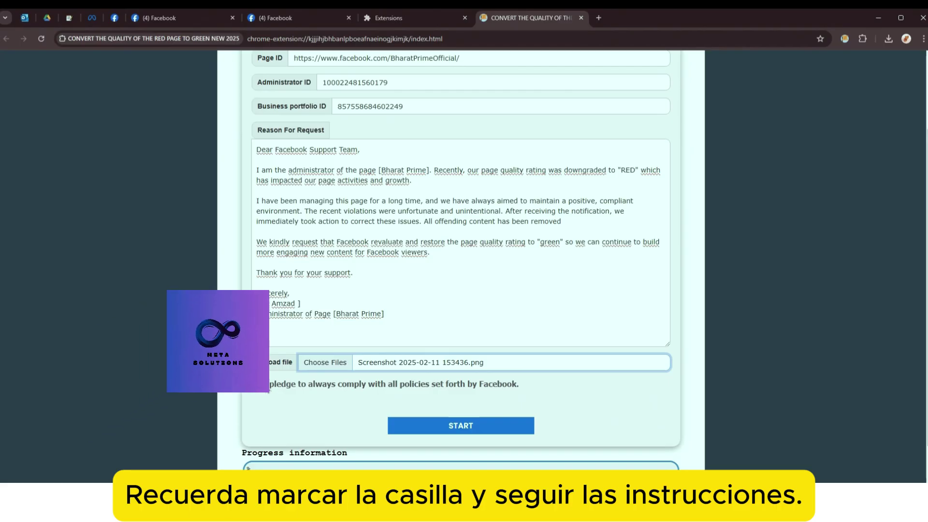
- Accept the Facebook policy pledge and submit the appeal request until it reaches 100%
{"action": "left_click_drag", "start_coordinate": [263, 385], "coordinate": [459, 384]}
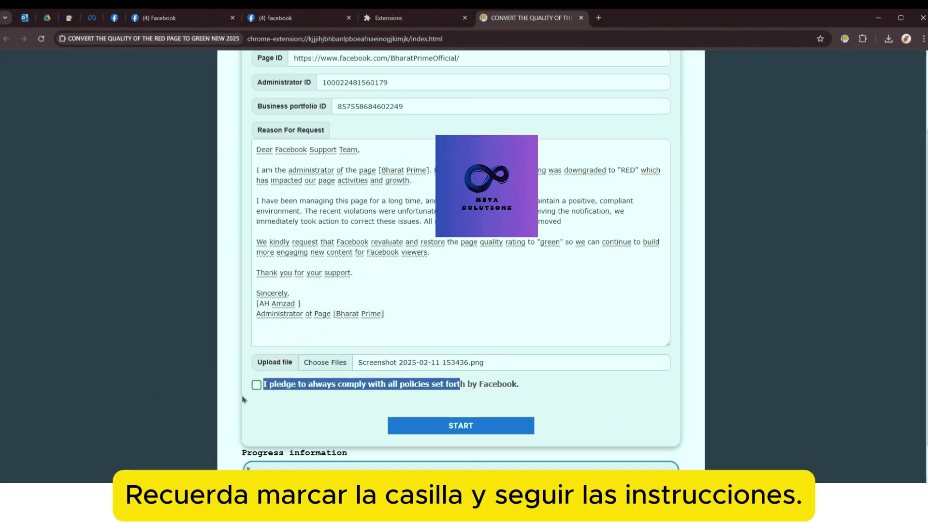
{"action": "left_click", "coordinate": [256, 384]}
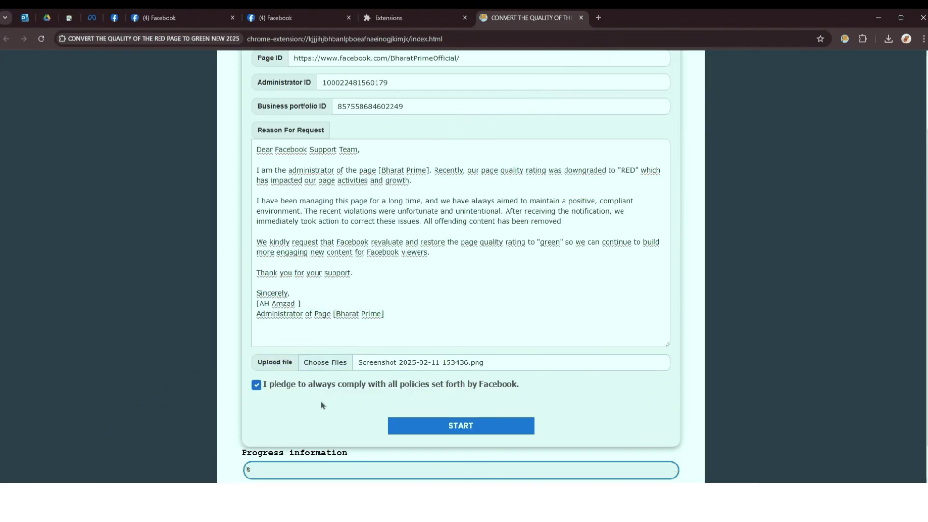
{"action": "left_click", "coordinate": [474, 427]}
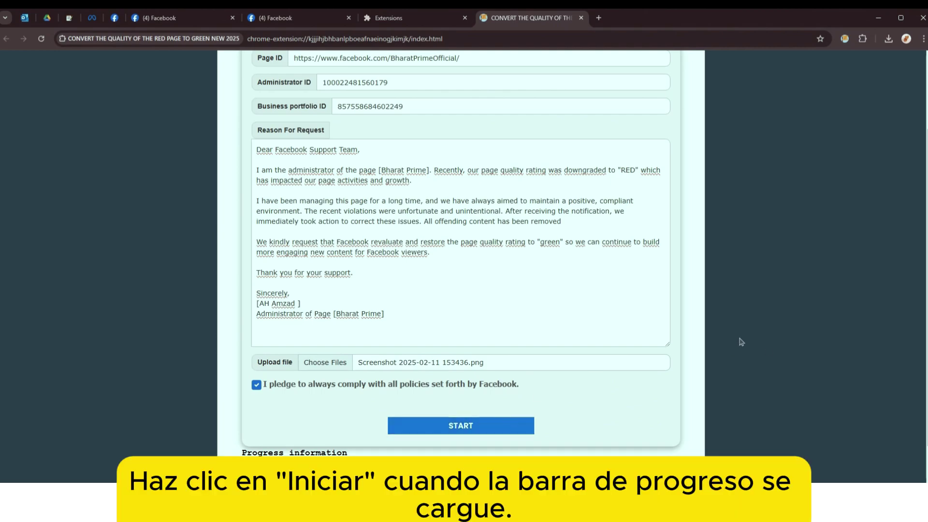
{"action": "left_click_drag", "start_coordinate": [664, 344], "coordinate": [667, 283]}
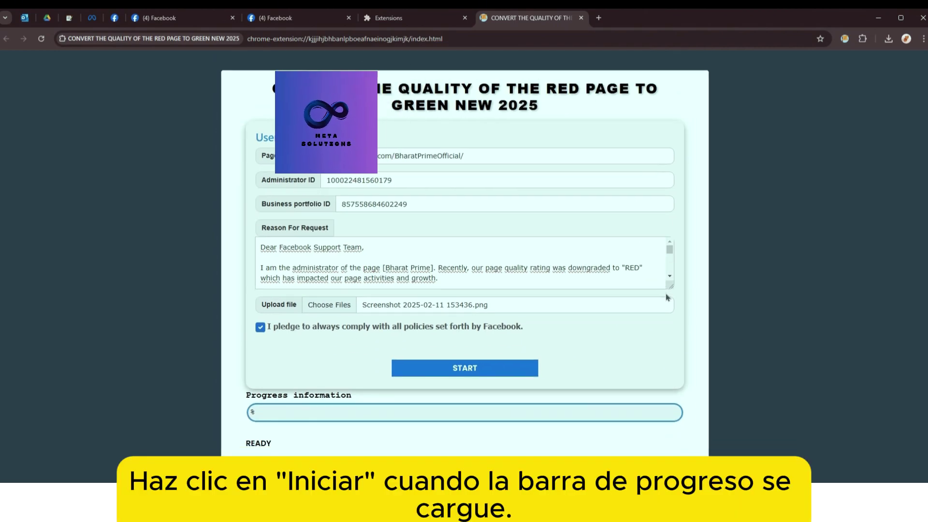
{"action": "left_click", "coordinate": [462, 370]}
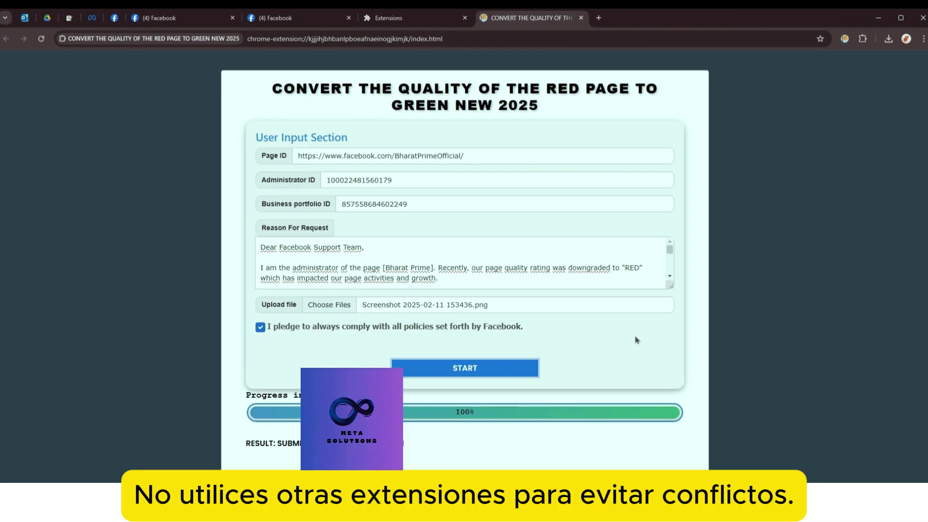
{"action": "left_click", "coordinate": [137, 20]}
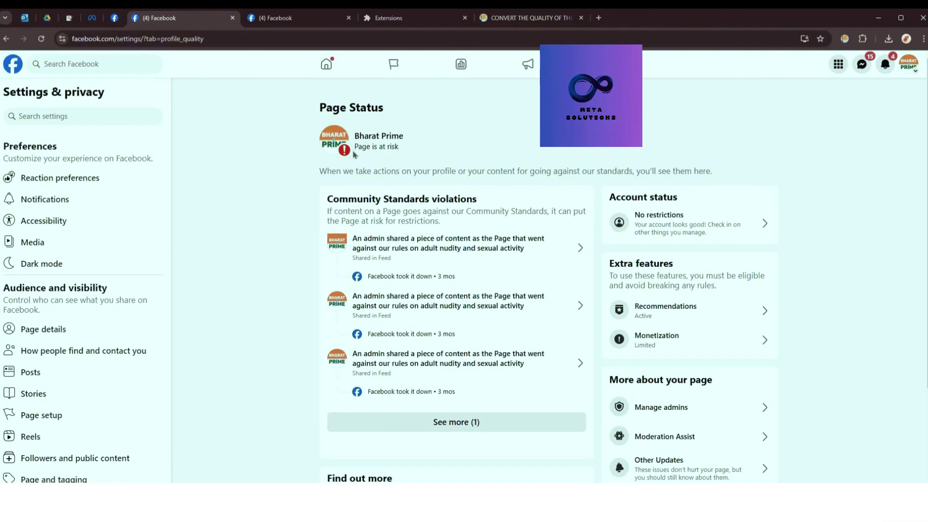
- Reload Facebook Page Status to confirm Bharat Prime reads 'Page has no issues'
{"action": "left_click", "coordinate": [41, 39]}
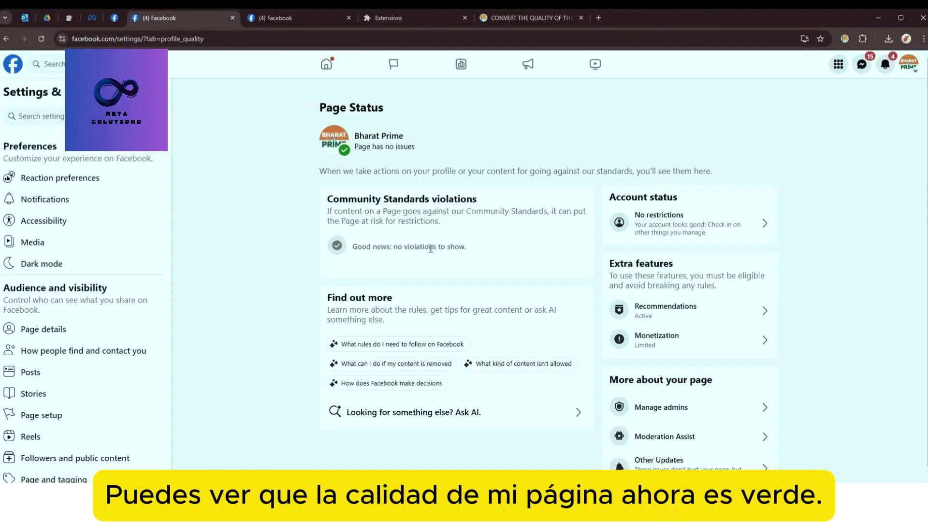
{"action": "scroll", "coordinate": [430, 248], "scroll_direction": "down", "scroll_amount": 1}
{"action": "left_click", "coordinate": [36, 42]}
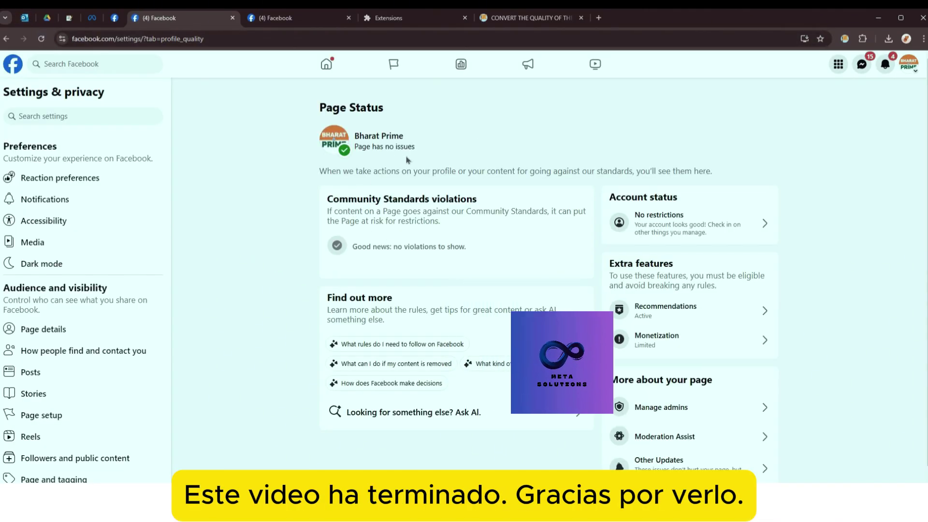